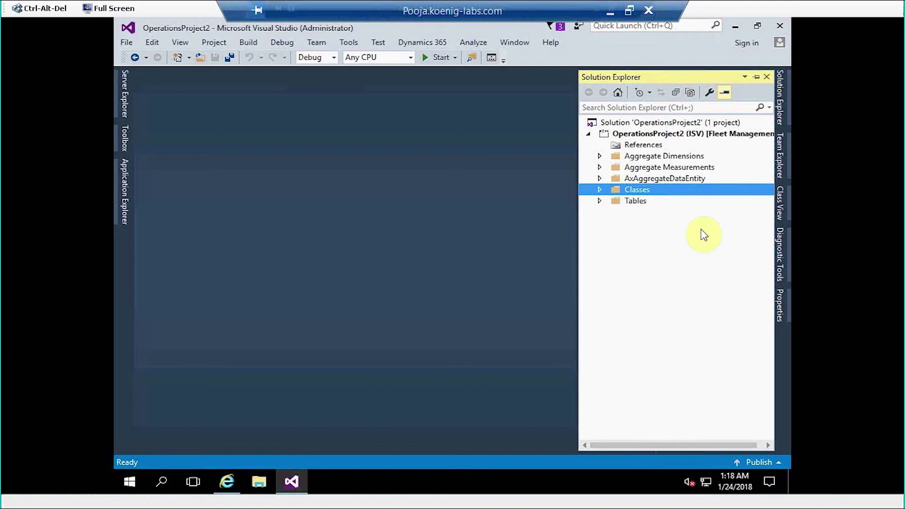
Add a Data Model > Data Entity item named MyDataEntity to OperationsProject2.
right_click(655, 136)
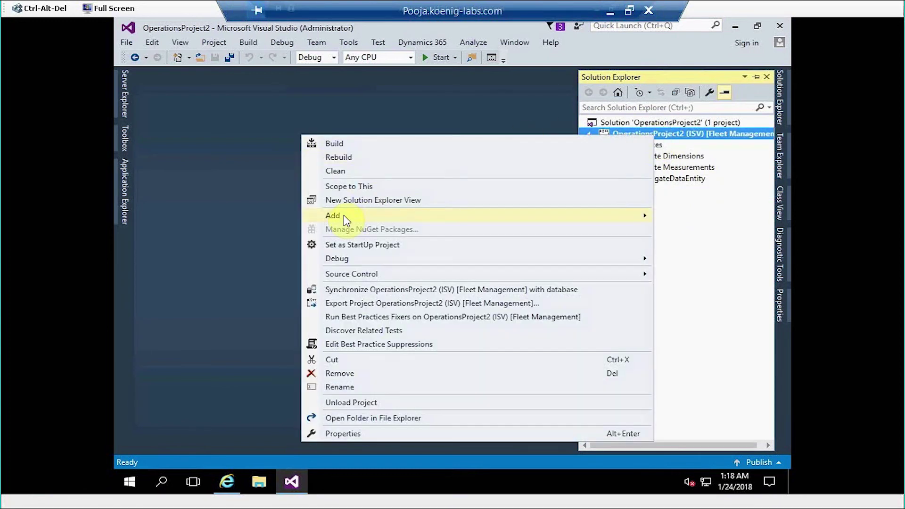
mouse_move(333, 215)
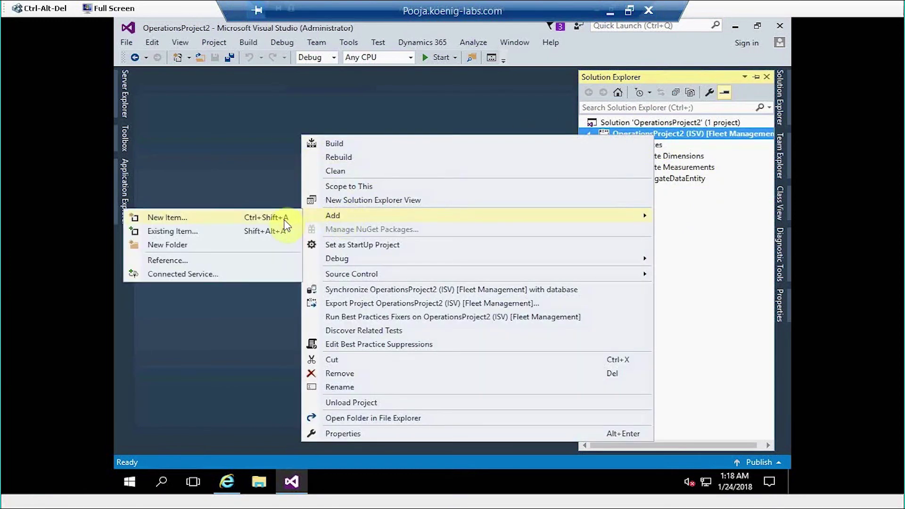
left_click(282, 218)
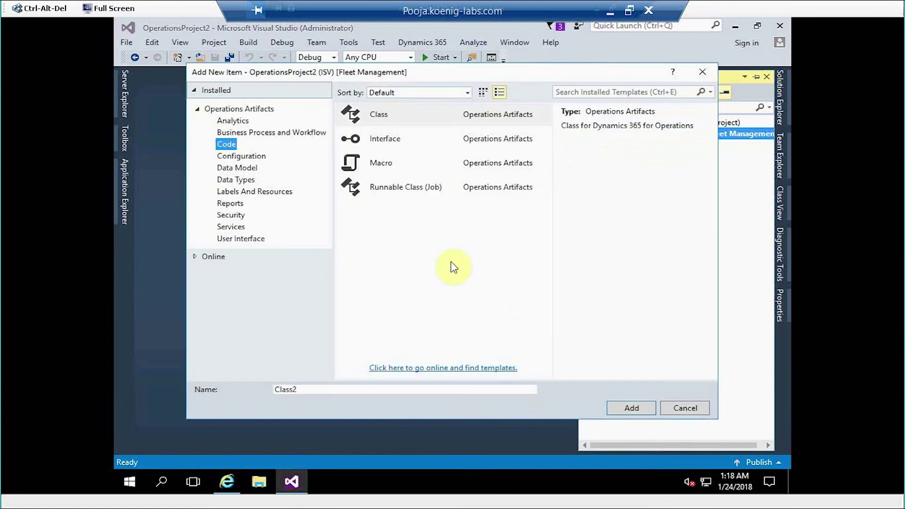
left_click(240, 169)
left_click(406, 169)
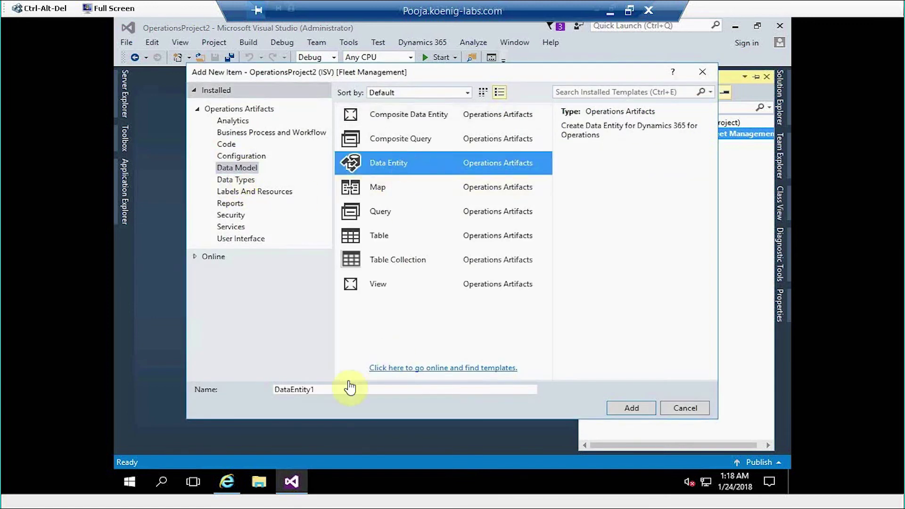
left_click(347, 389)
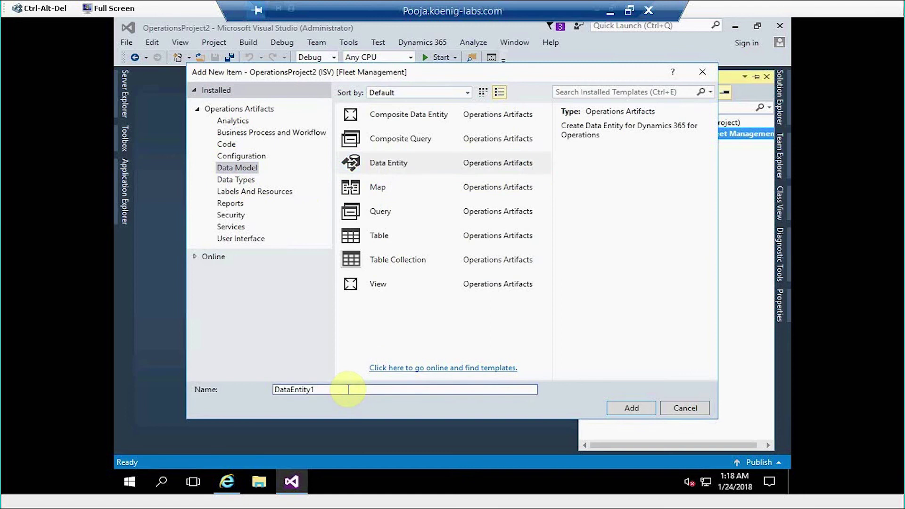
key("BackSpace")
key("BackSpace")
key("BackSpace")
key("BackSpace")
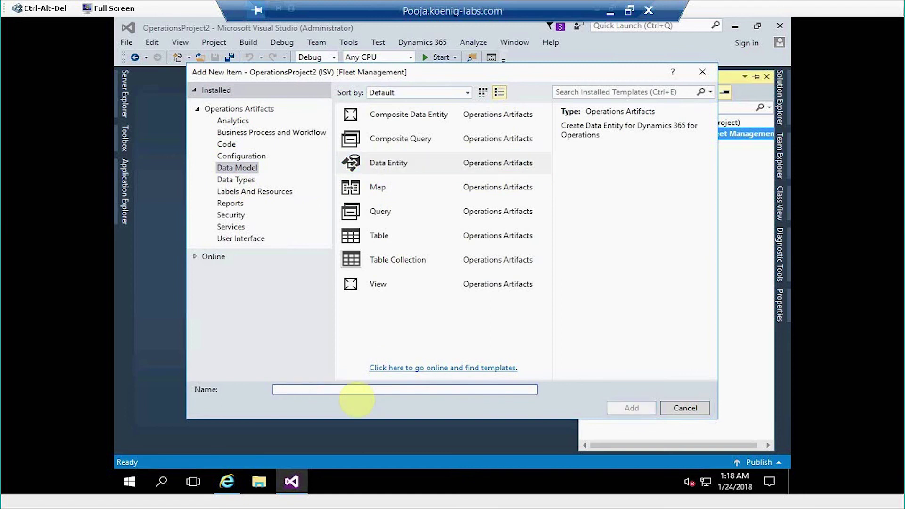
type("MyData")
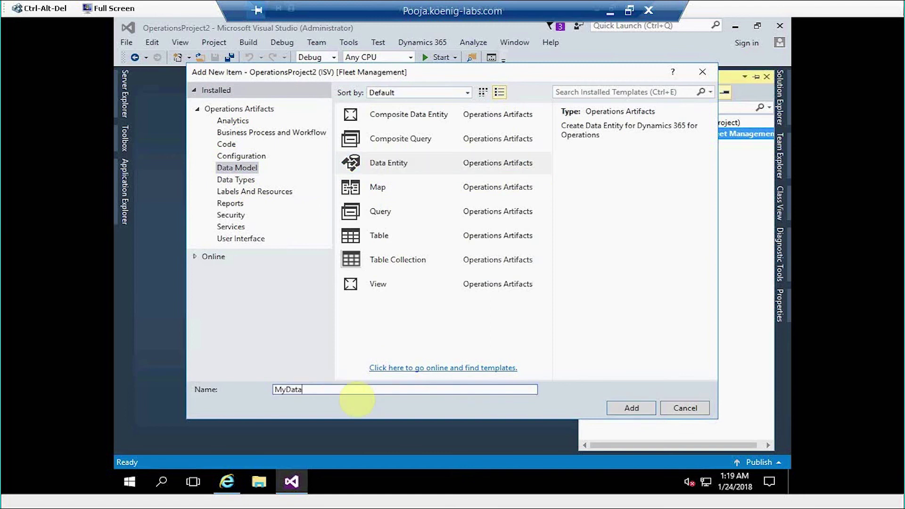
type("Entity")
left_click(629, 416)
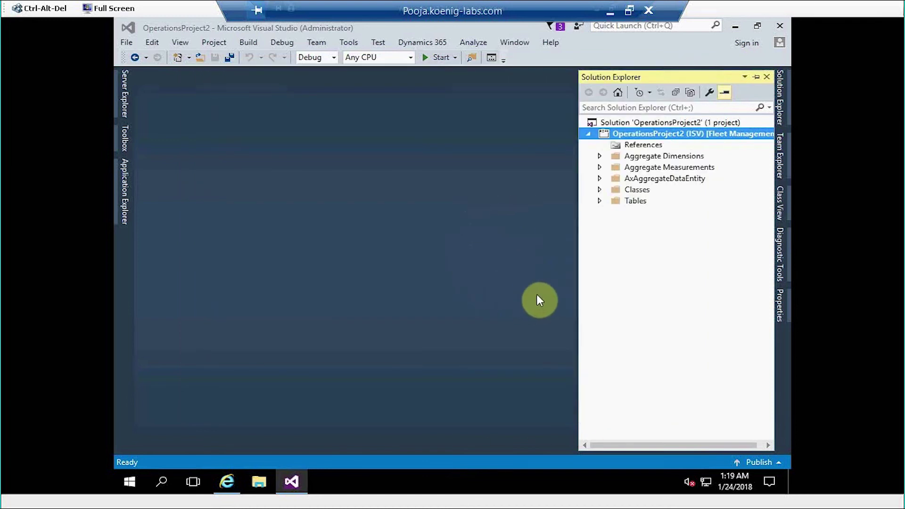
In the Data Entity Wizard, choose FMCustomer as primary datasource and keep entity category Master.
left_click_drag(475, 117, 392, 122)
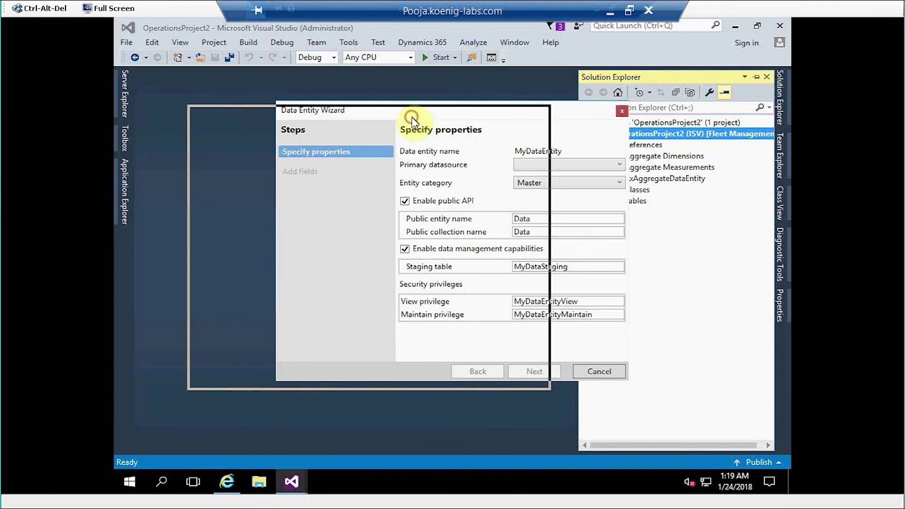
left_click(498, 171)
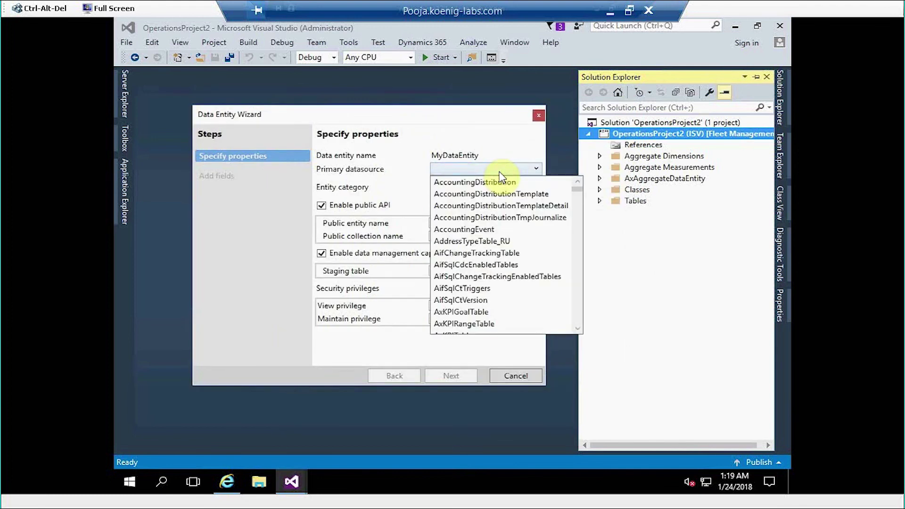
type("FMCu")
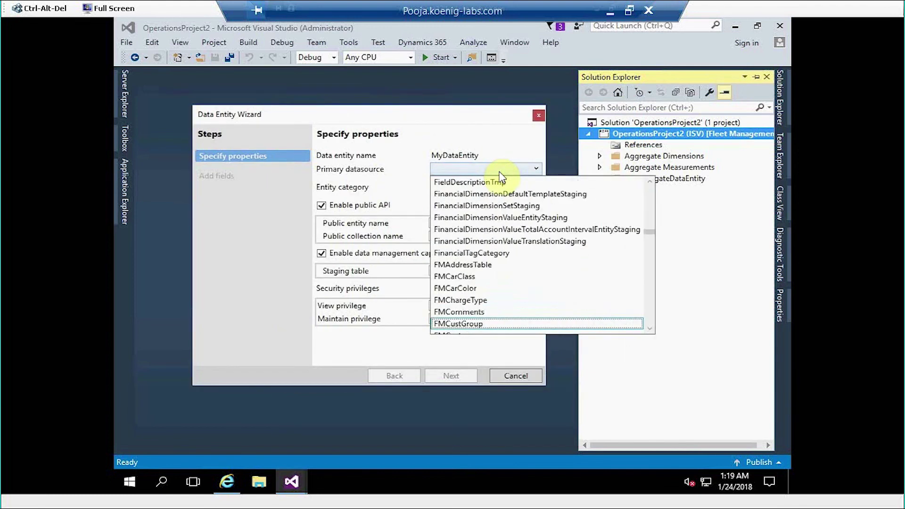
scroll(510, 311, "down", 1)
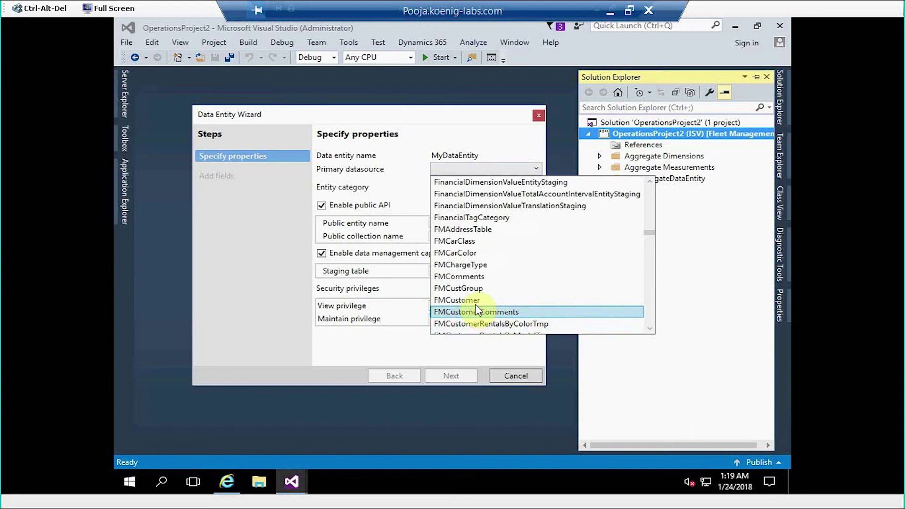
left_click(478, 302)
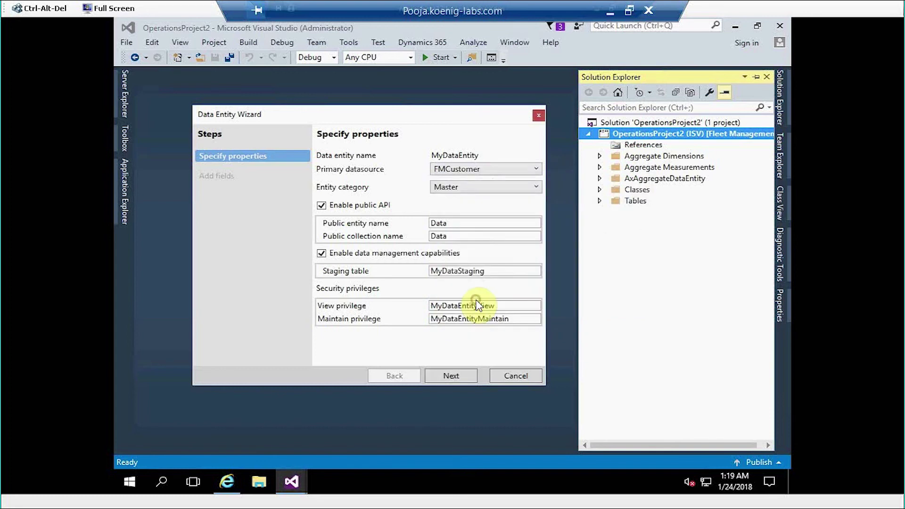
left_click(531, 188)
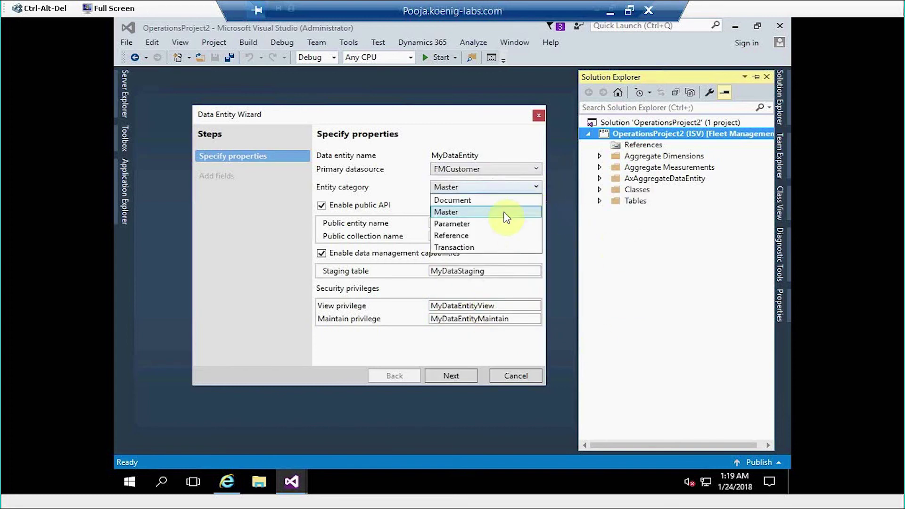
left_click(458, 215)
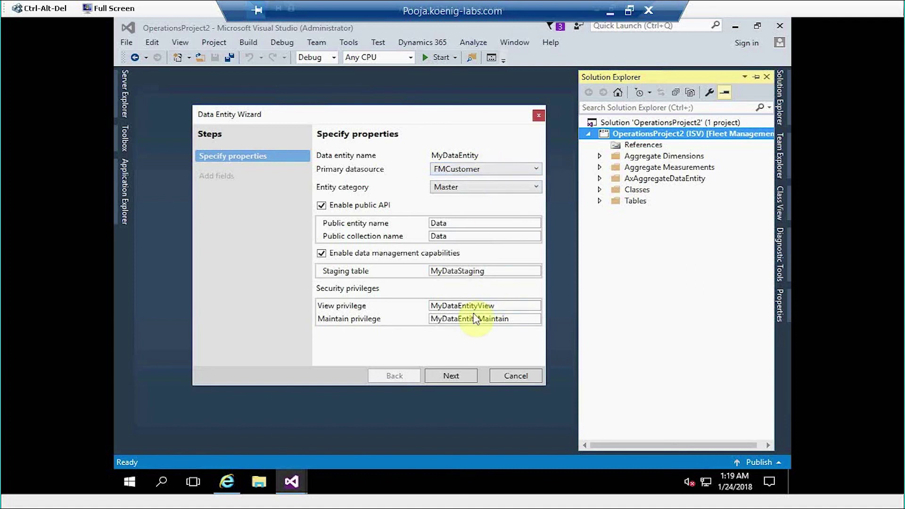
Go to field selection and list the PrimaryAddress data source fields related to FMCustomer.
left_click(454, 375)
left_click_drag(379, 111, 387, 116)
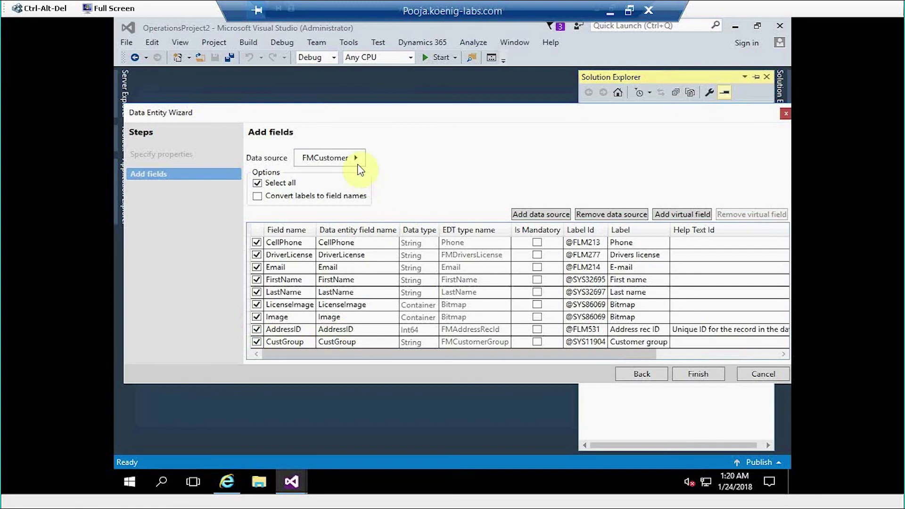
mouse_move(329, 158)
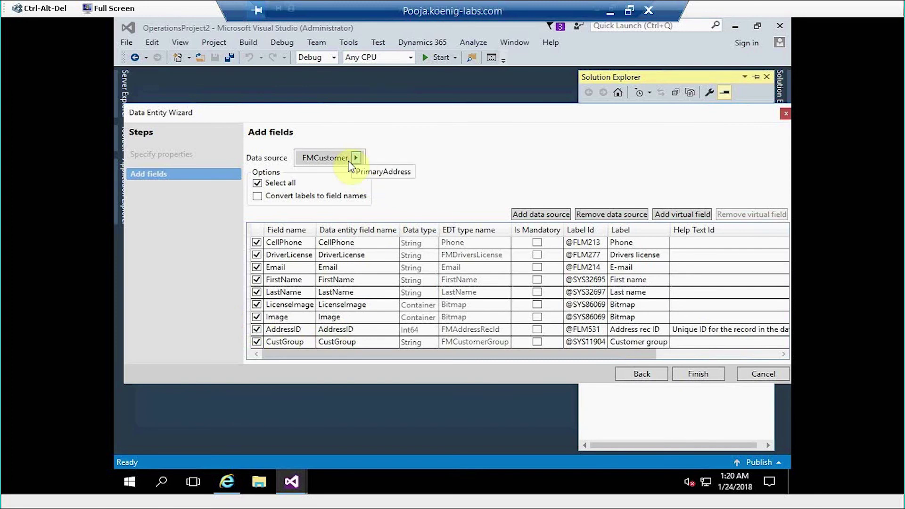
left_click(355, 157)
left_click(387, 172)
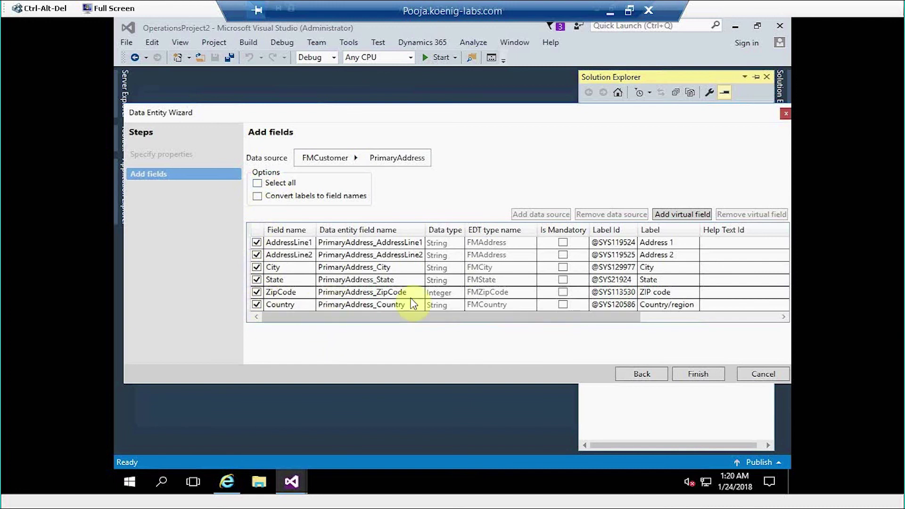
Finish the wizard, open MyDataEntity in its designer and expand its Fields node.
left_click(698, 375)
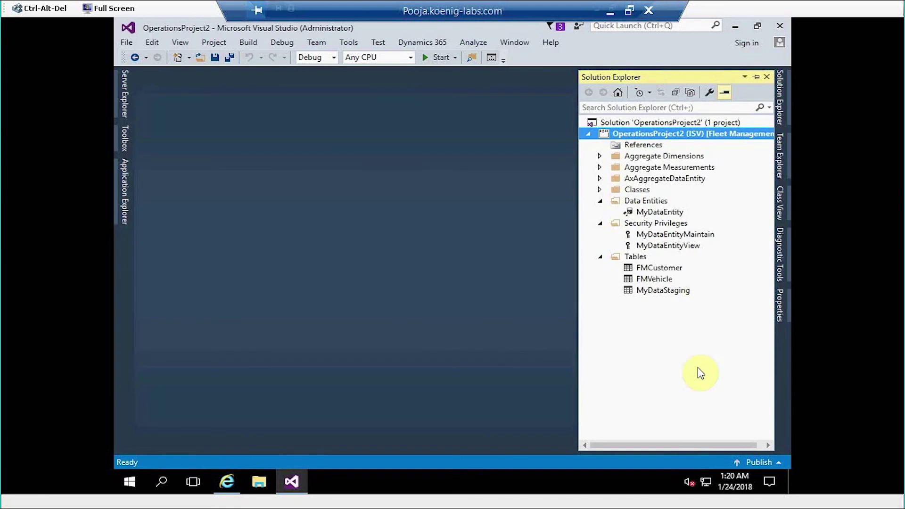
left_click(661, 212)
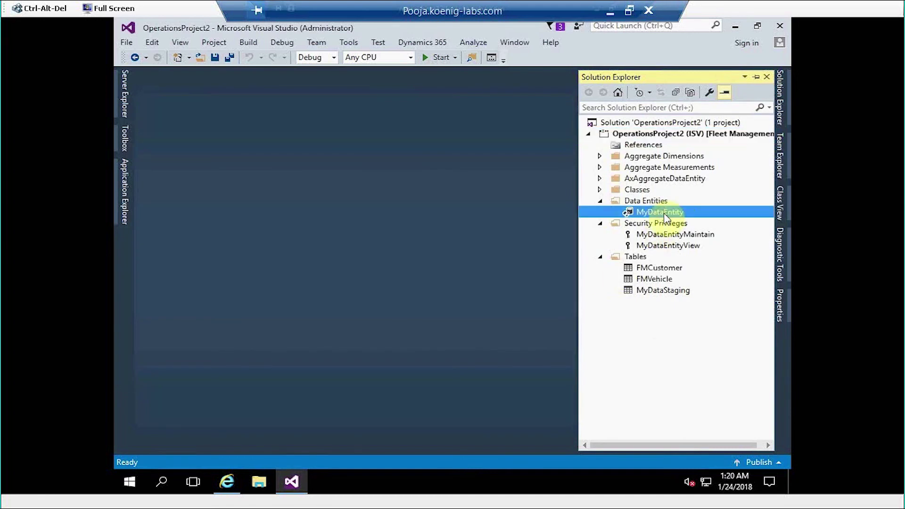
double_click(675, 213)
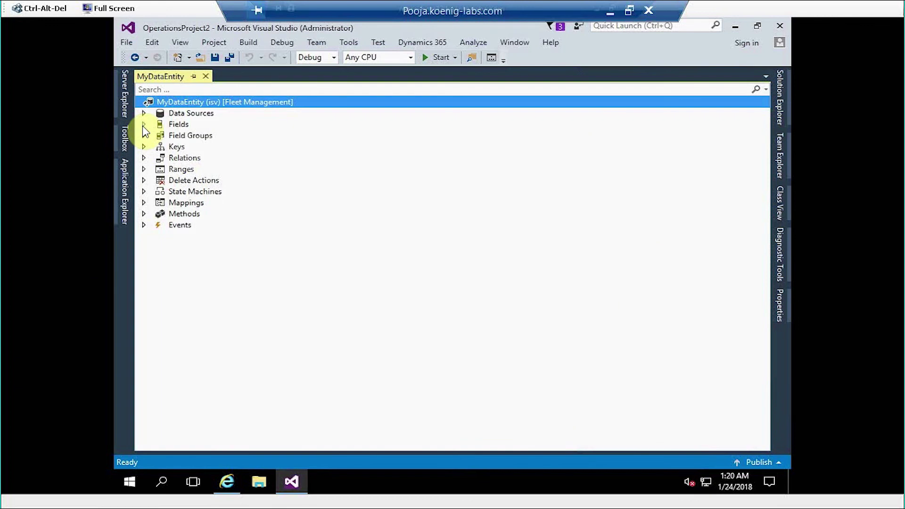
left_click(144, 125)
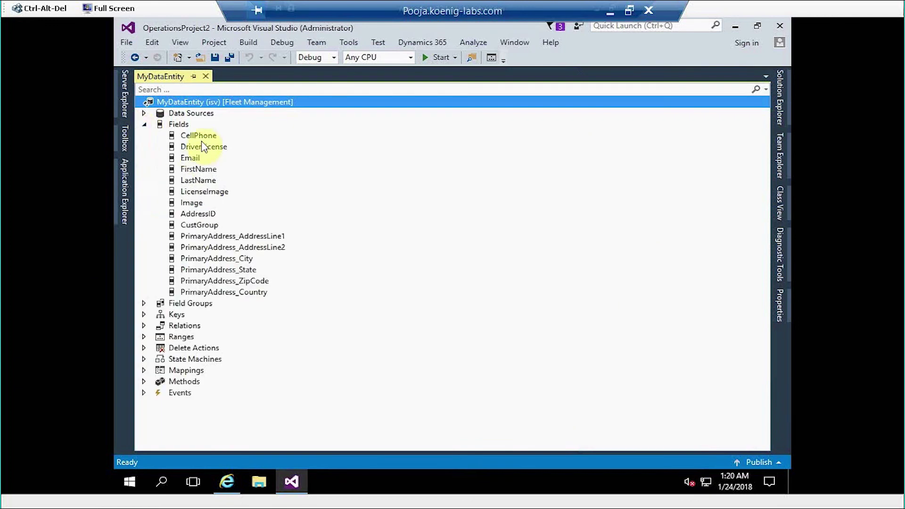
Review the customer fields, CustGroup, and PrimaryAddress fields such as AddressLine2 and Country.
left_click(202, 193)
left_click(203, 224)
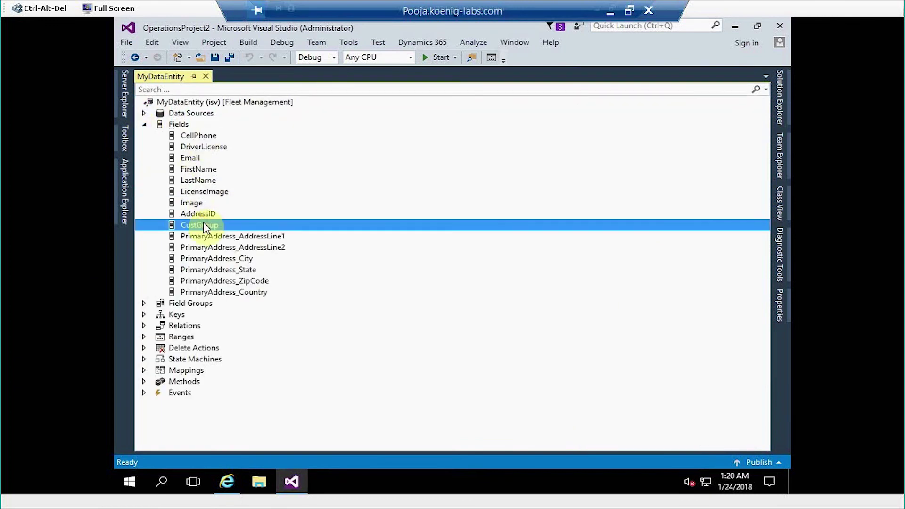
left_click(213, 236)
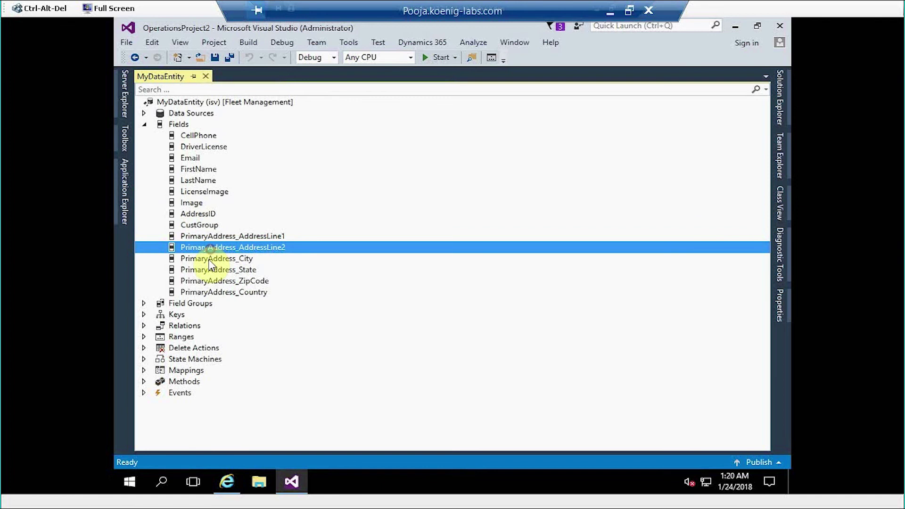
left_click(213, 259)
left_click(214, 281)
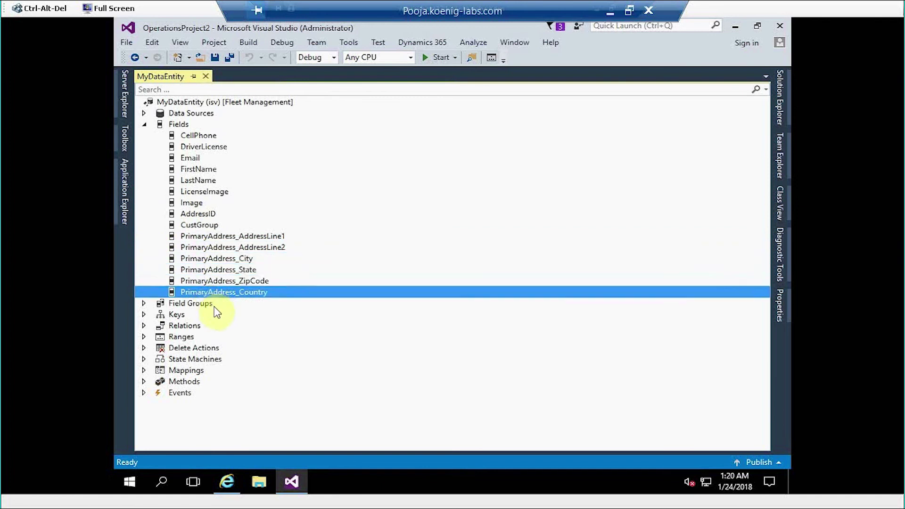
Revisit the entity's fields, including Image and PrimaryAddress_AddressLine2, then switch to the Creating Data Entities slide.
left_click(189, 101)
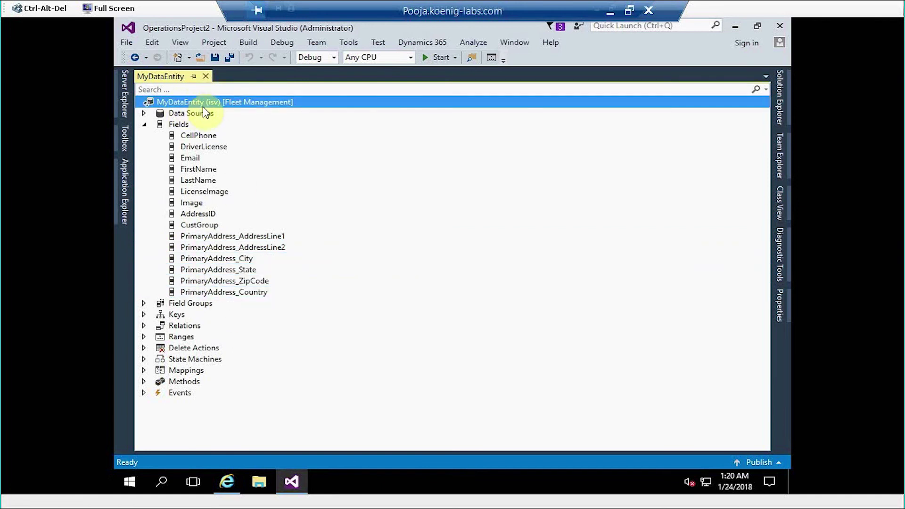
left_click(202, 146)
left_click(191, 203)
left_click(212, 247)
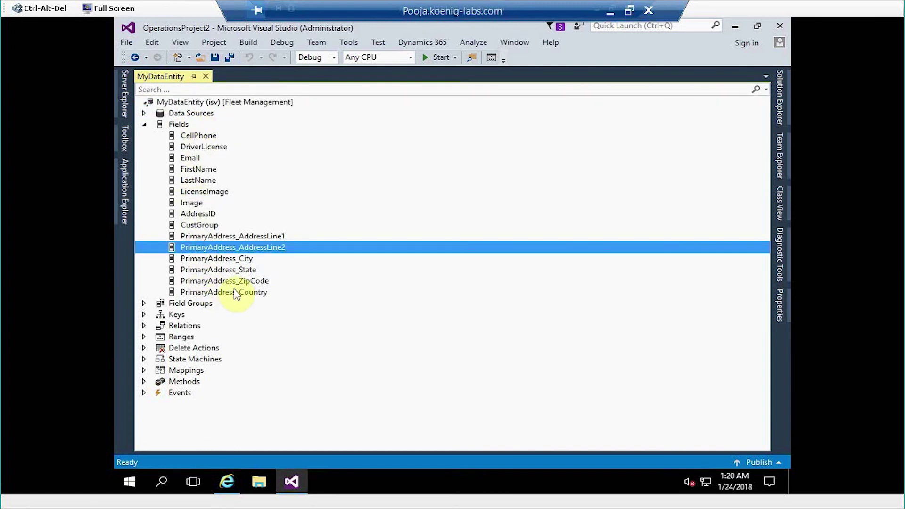
left_click(611, 12)
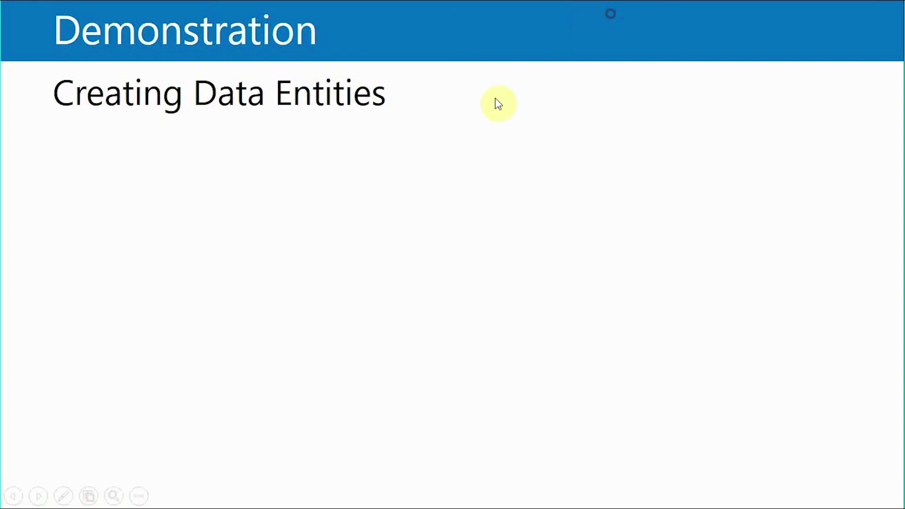